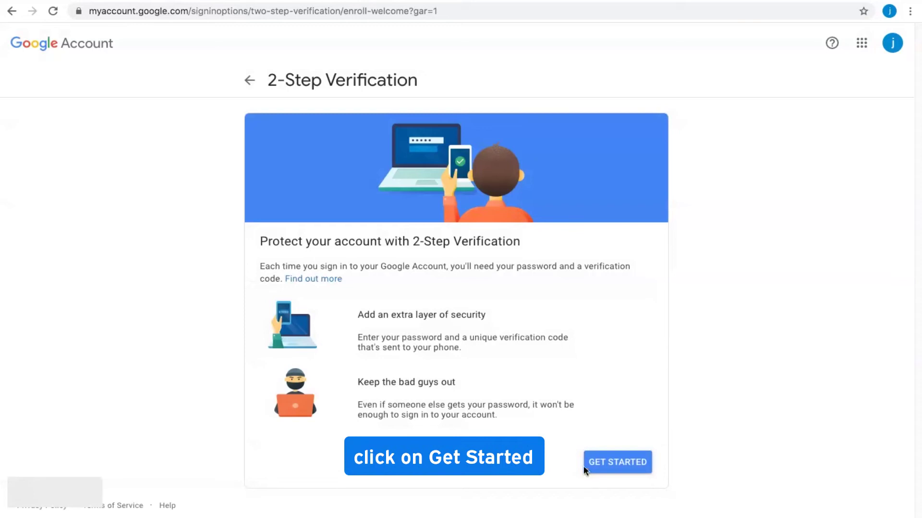
- Begin 2-Step Verification setup, re-enter the account password and paste the account's phone number
click(606, 465)
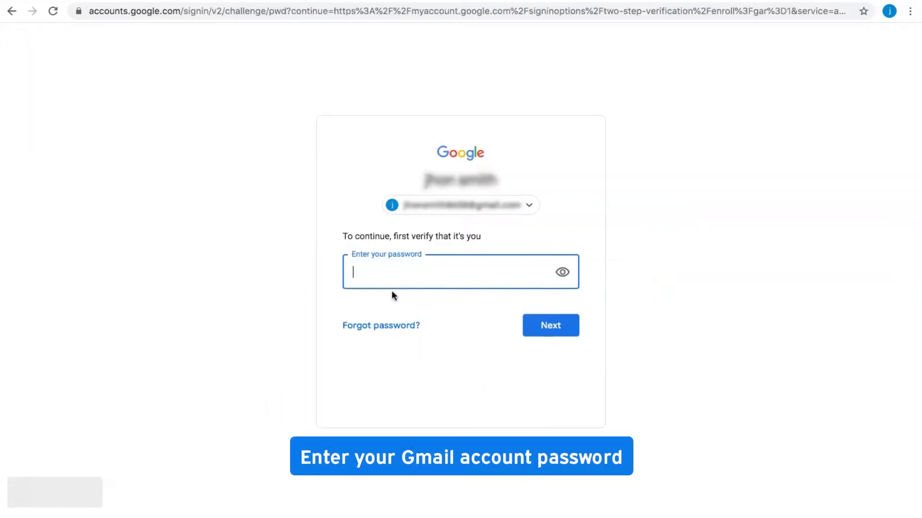
text(**********)
key(Return)
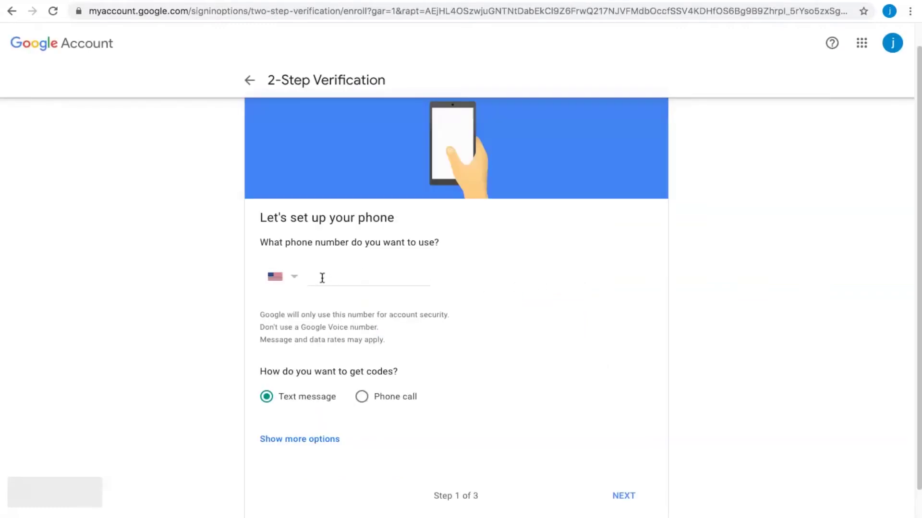
click(321, 279)
key(ctrl+v)
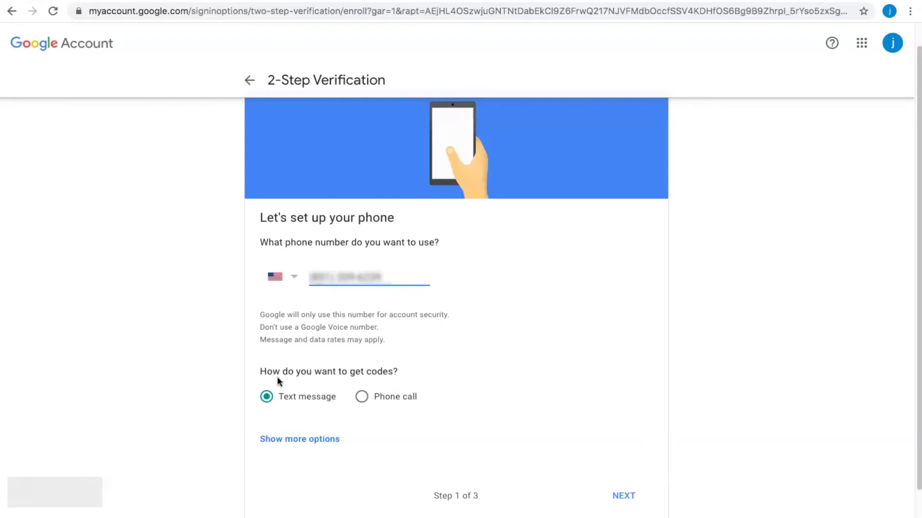
- Choose text-message code delivery, enter the received verification code, and turn on 2-Step Verification
click(267, 397)
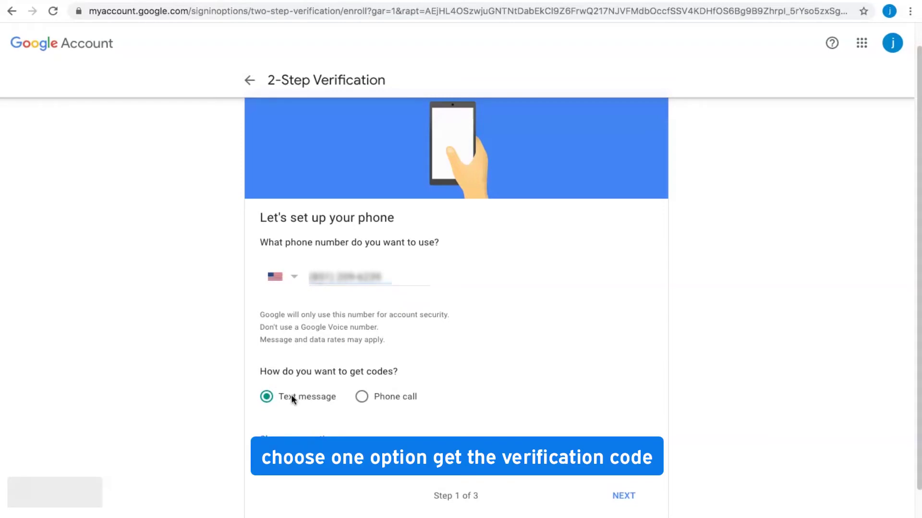
click(362, 398)
click(267, 397)
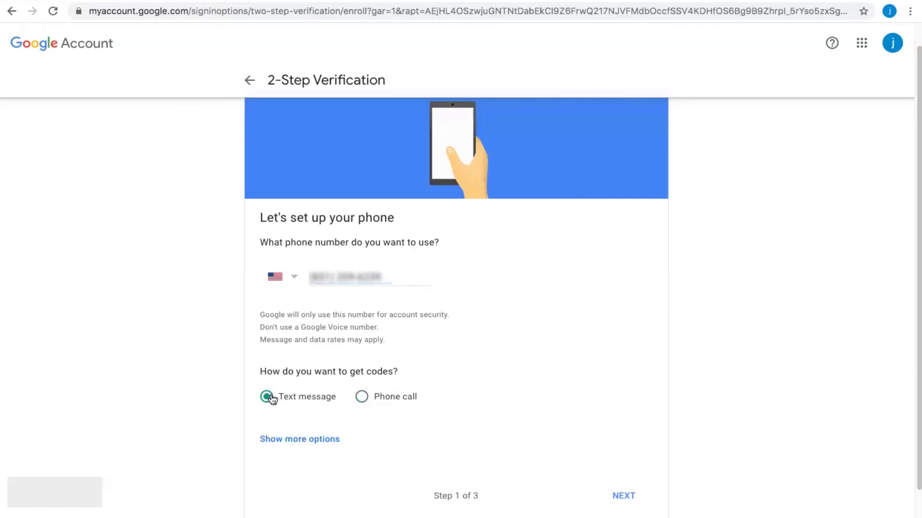
click(623, 495)
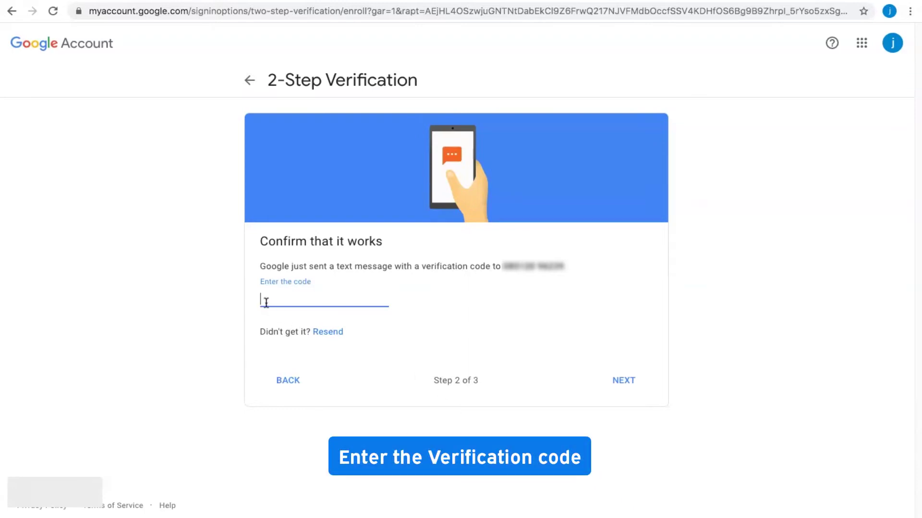
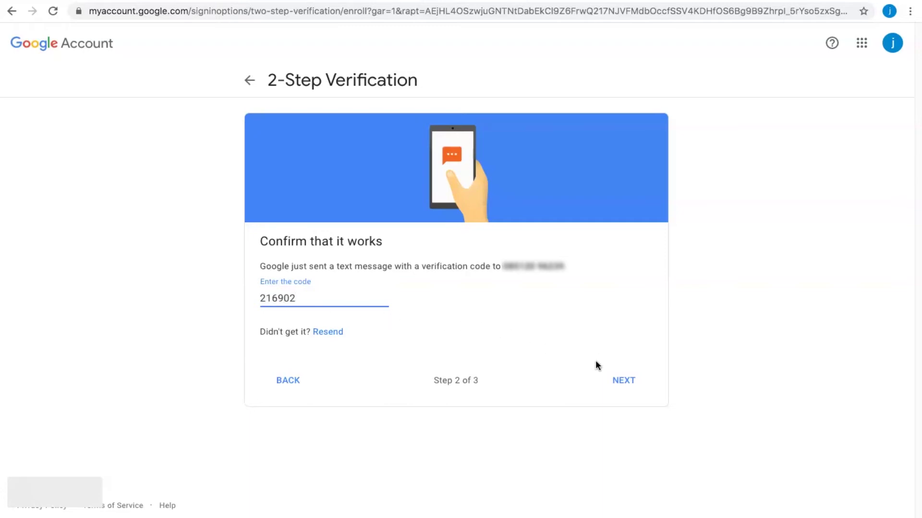
click(623, 381)
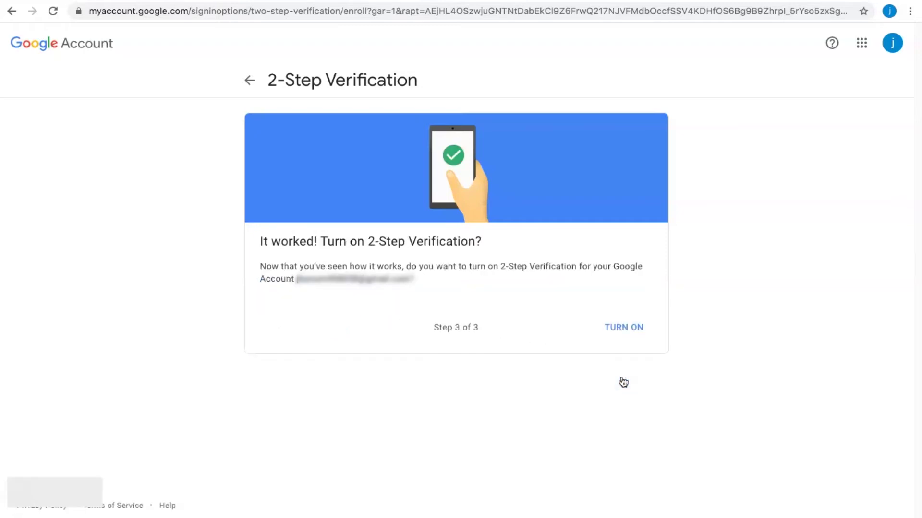
click(628, 329)
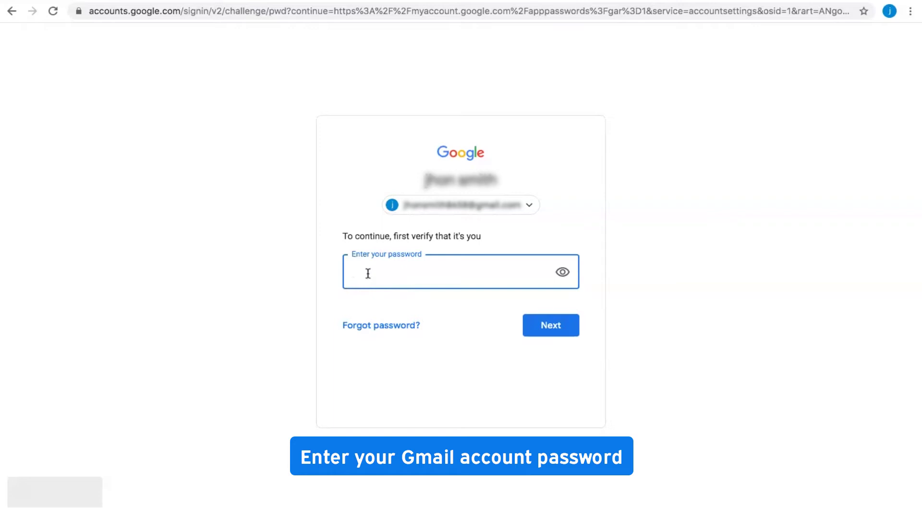
- Re-enter the account password and generate an app password for a custom app named 'matuncle'
text(**********)
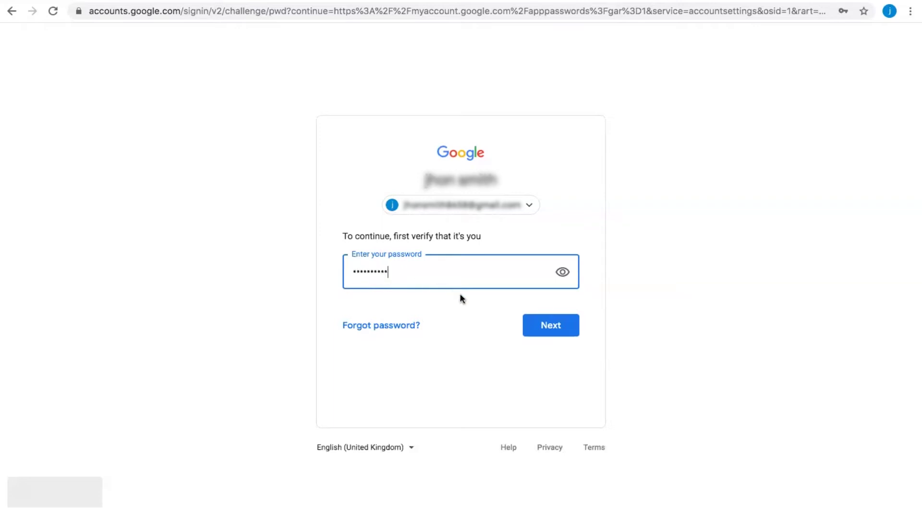
click(543, 324)
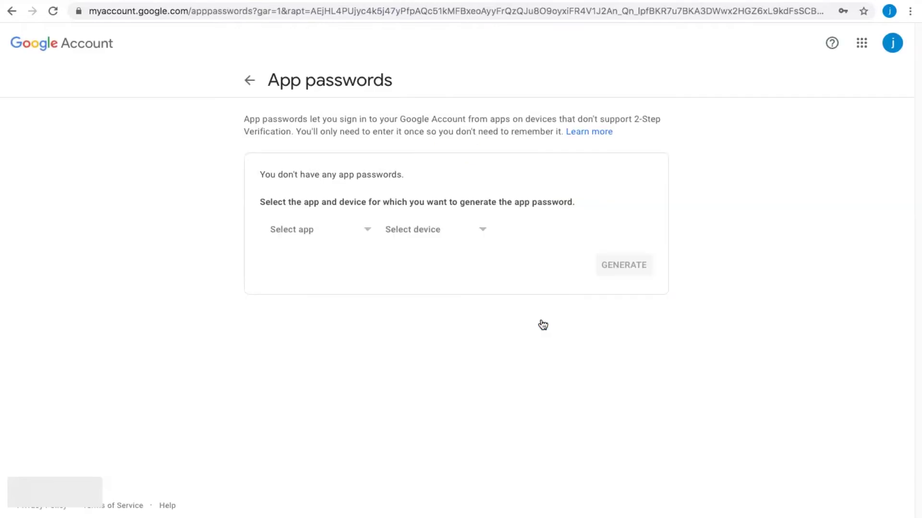
click(368, 232)
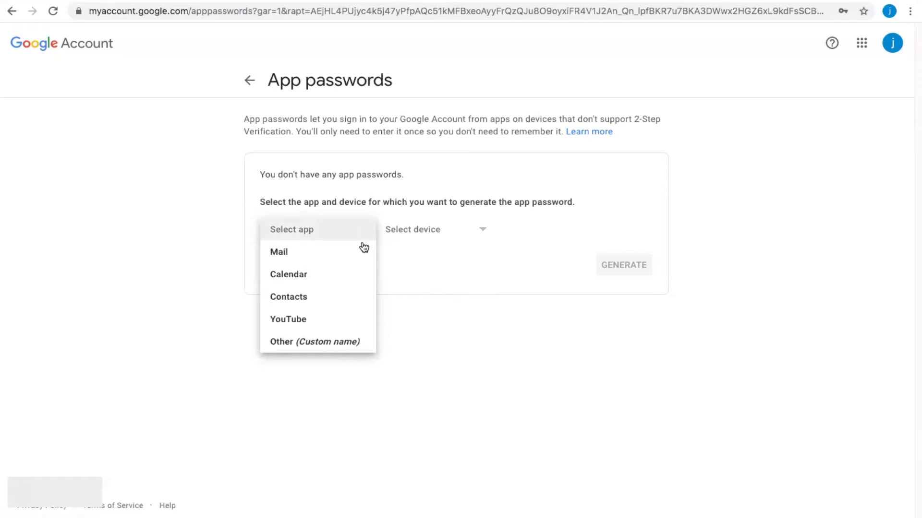
click(349, 340)
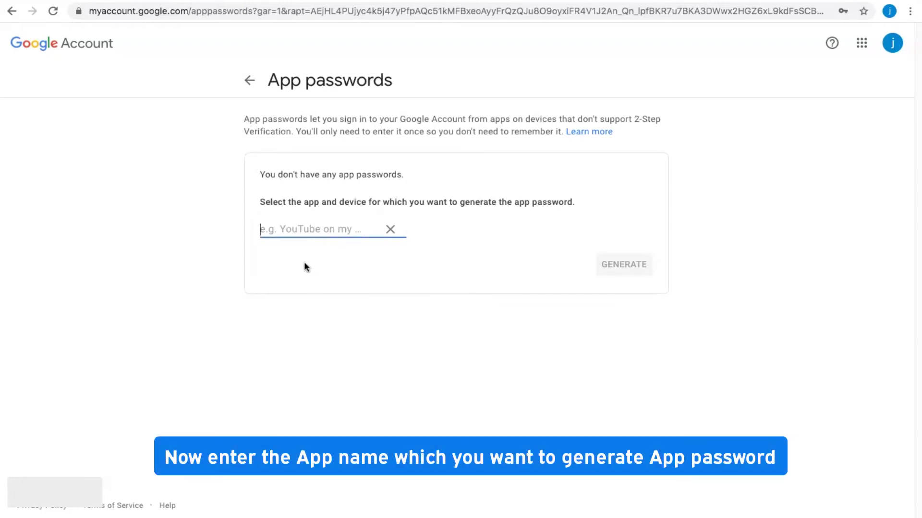
text(matu)
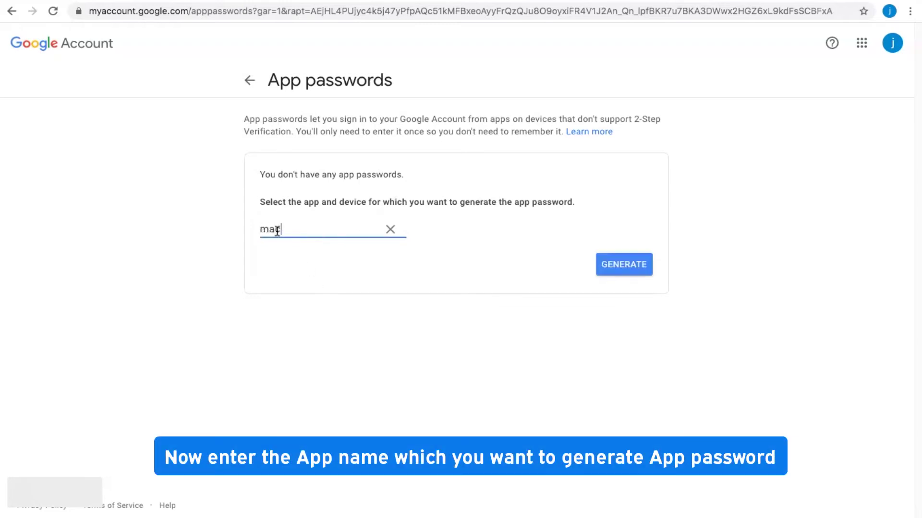
text(ncle)
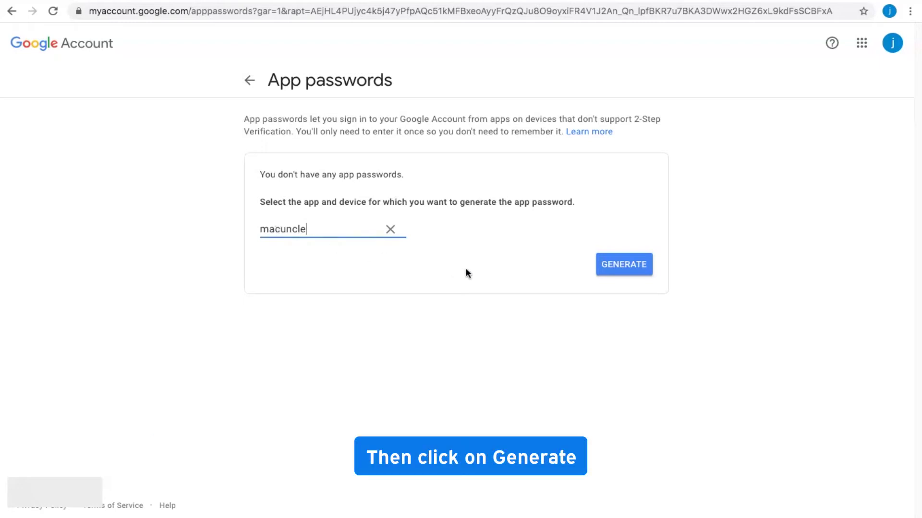
click(621, 268)
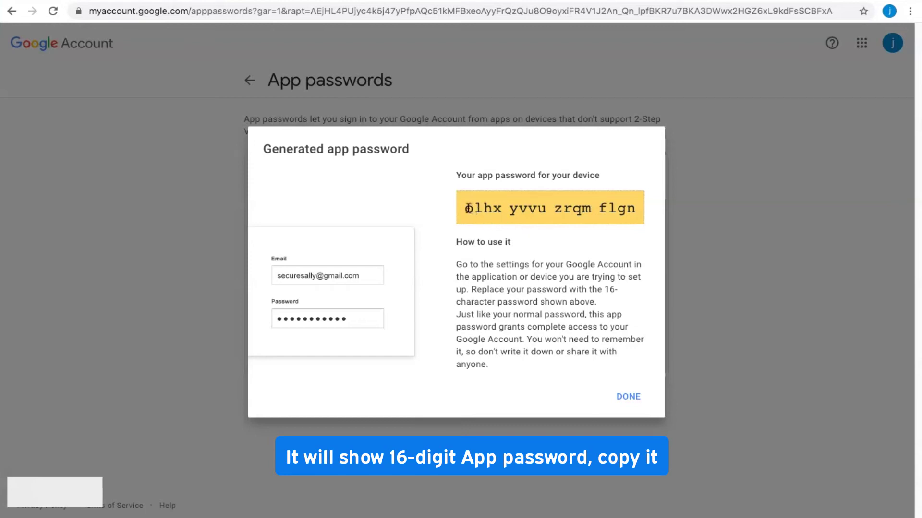
- Select the generated 16-character app password and copy it
drag(465, 208, 633, 209)
right_click(633, 209)
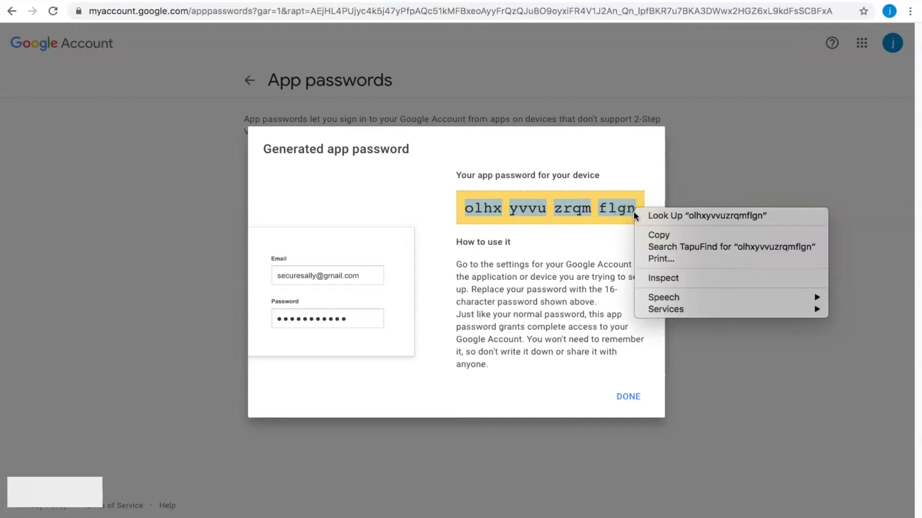
click(646, 235)
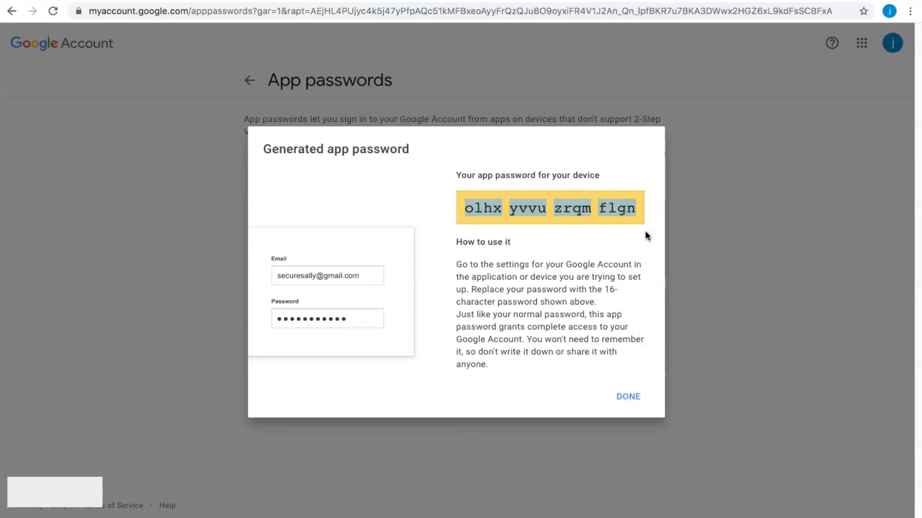
click(647, 235)
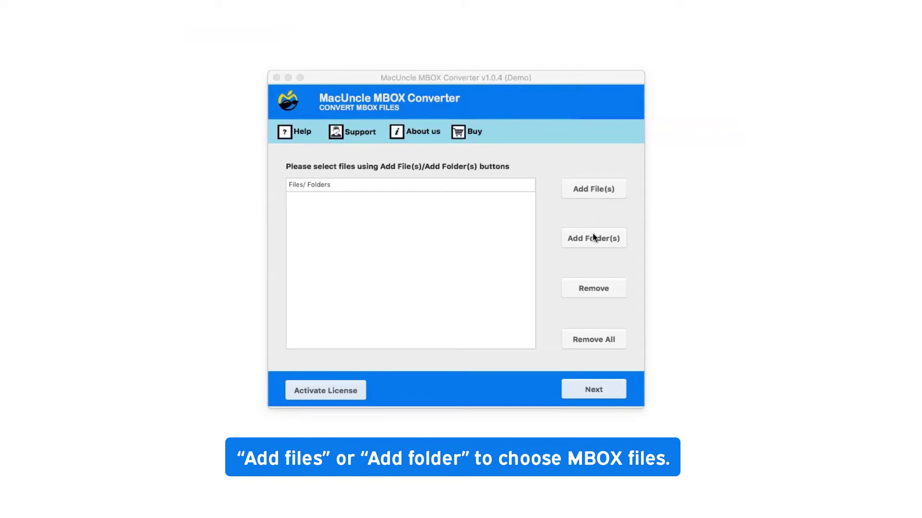
- Add the mbox file inside Mailboxes/Inbox.mbox to the conversion list
click(591, 191)
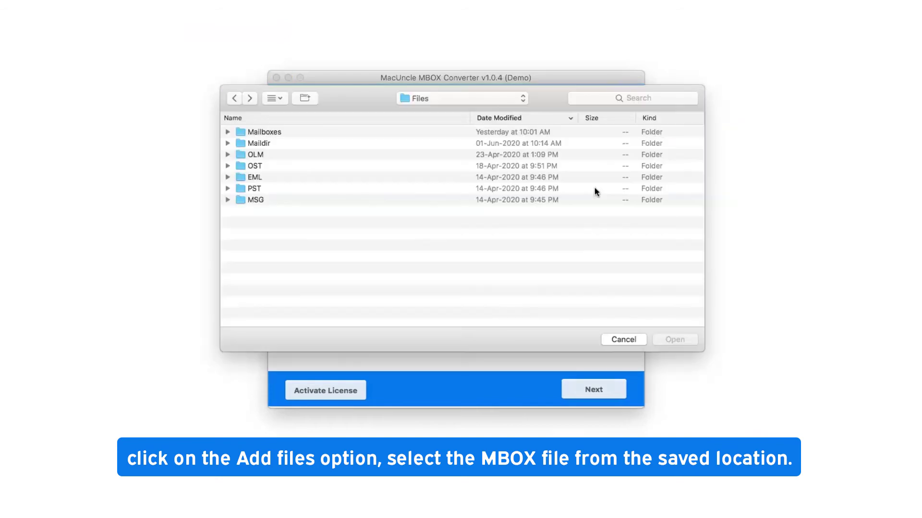
double_click(287, 132)
double_click(286, 131)
click(286, 132)
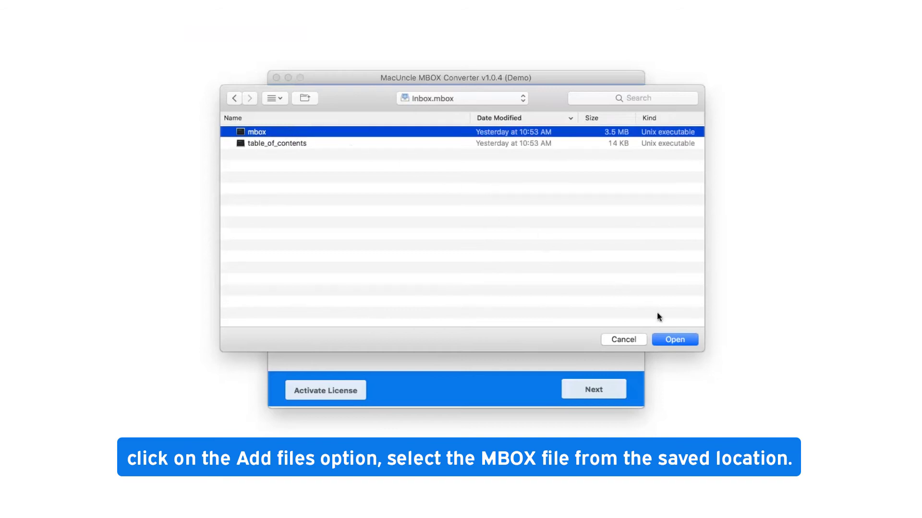
click(667, 338)
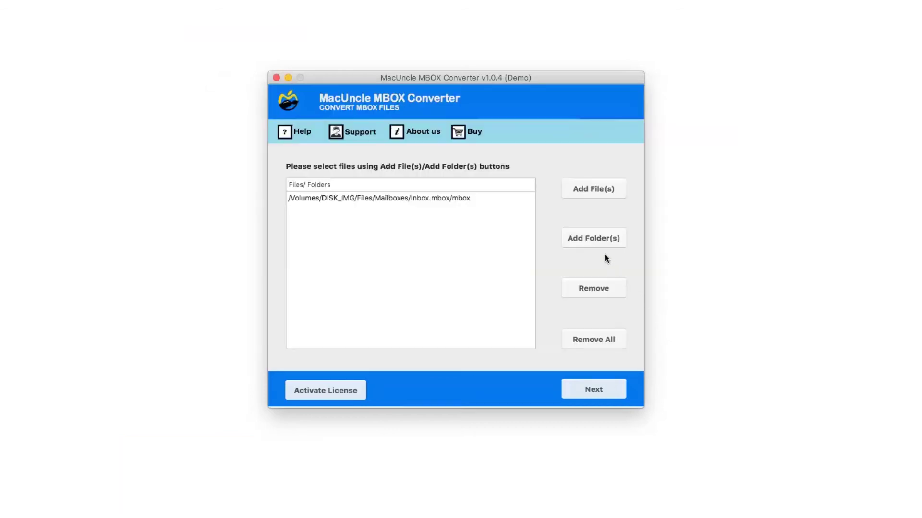
- Add the whole Mailboxes folder to the conversion list
click(594, 238)
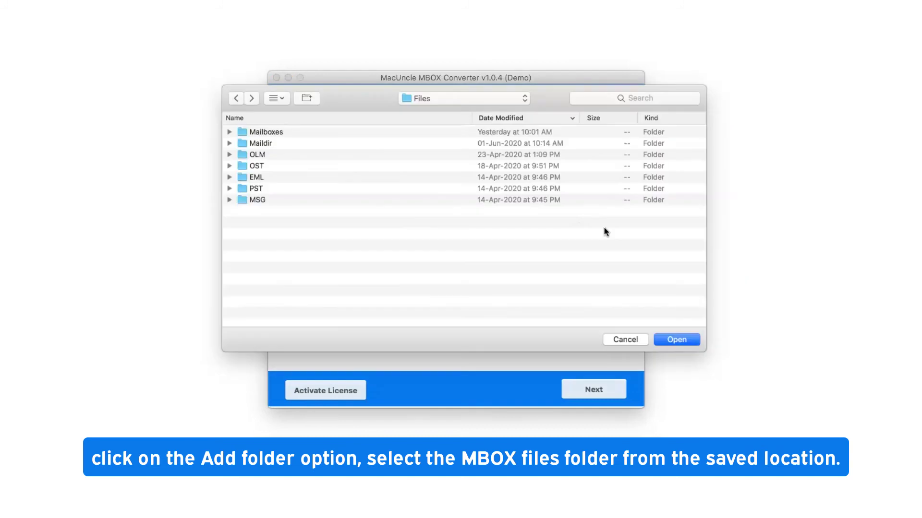
click(280, 137)
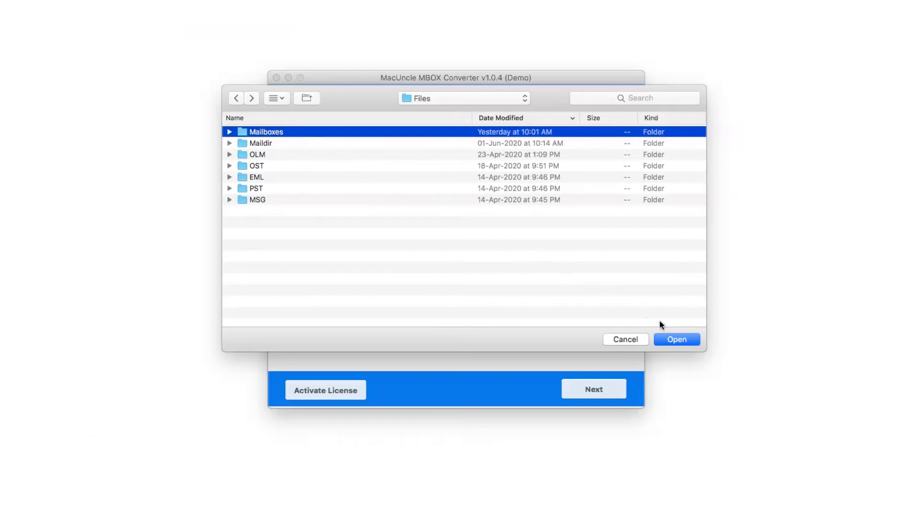
click(673, 340)
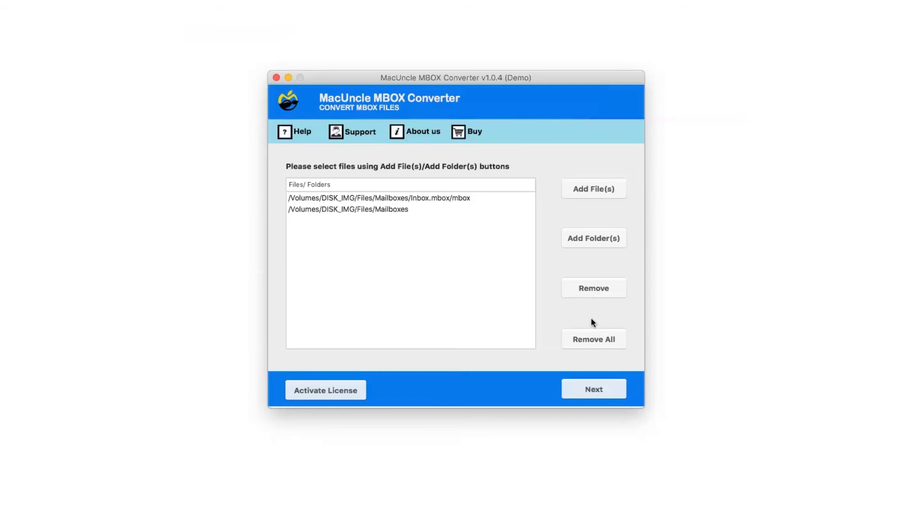
- Remove the separate Inbox.mbox entry, continue with the Mailboxes folder and expand its tree
click(465, 200)
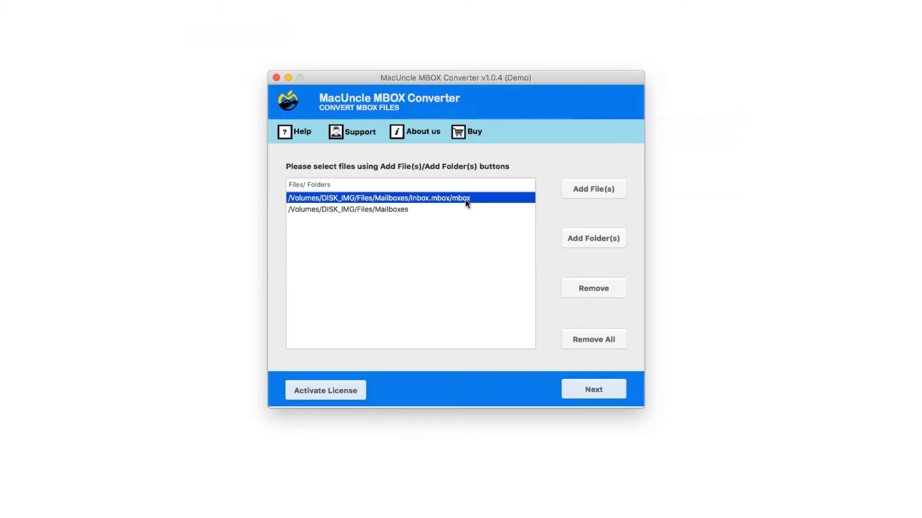
click(590, 285)
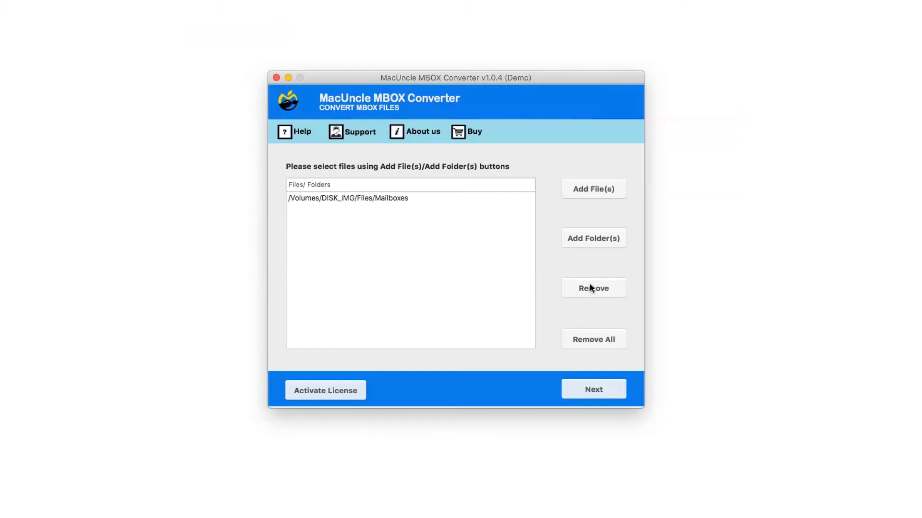
click(405, 197)
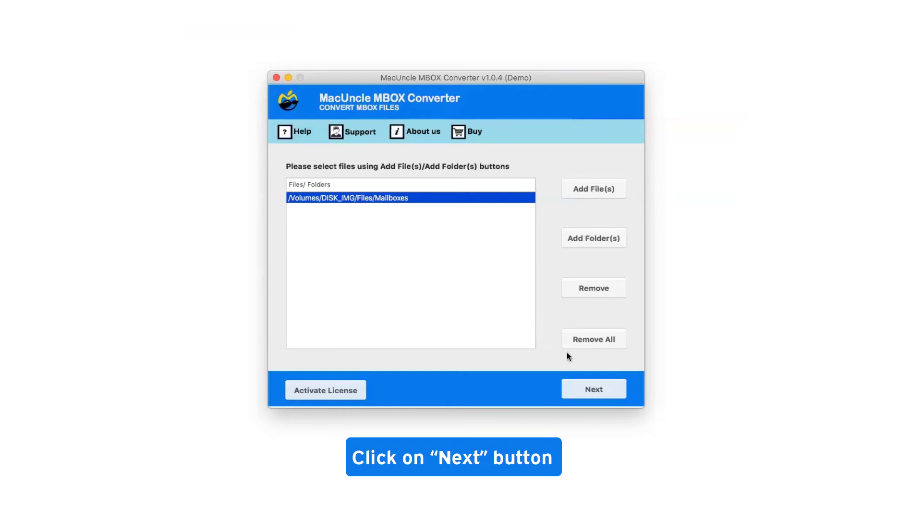
click(593, 389)
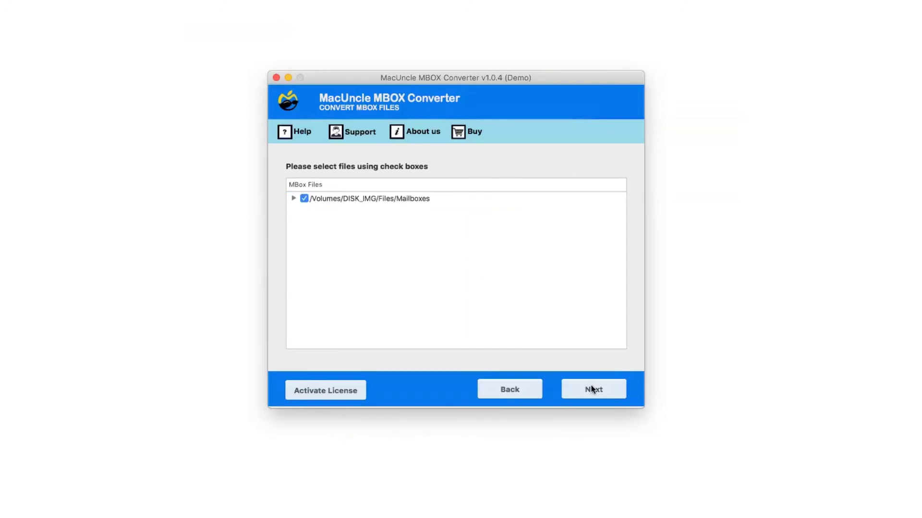
click(294, 198)
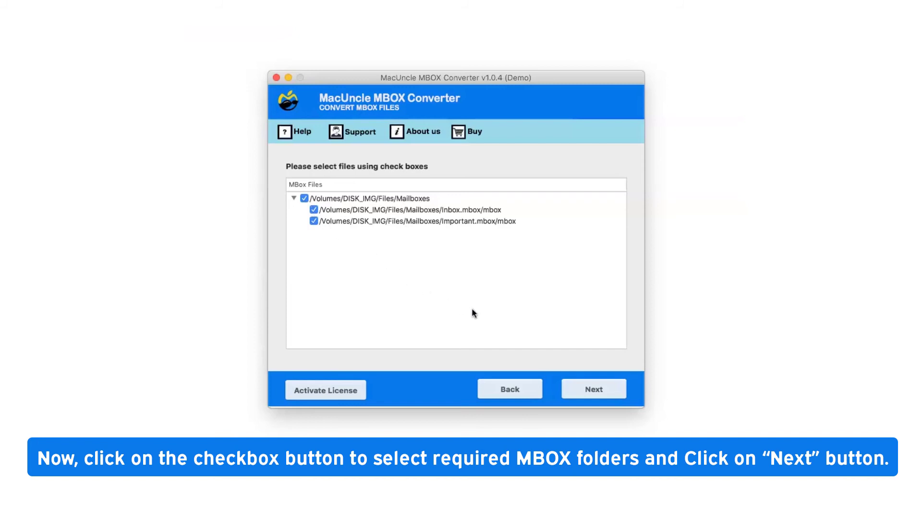
- Choose IMAP as the saving option
click(592, 392)
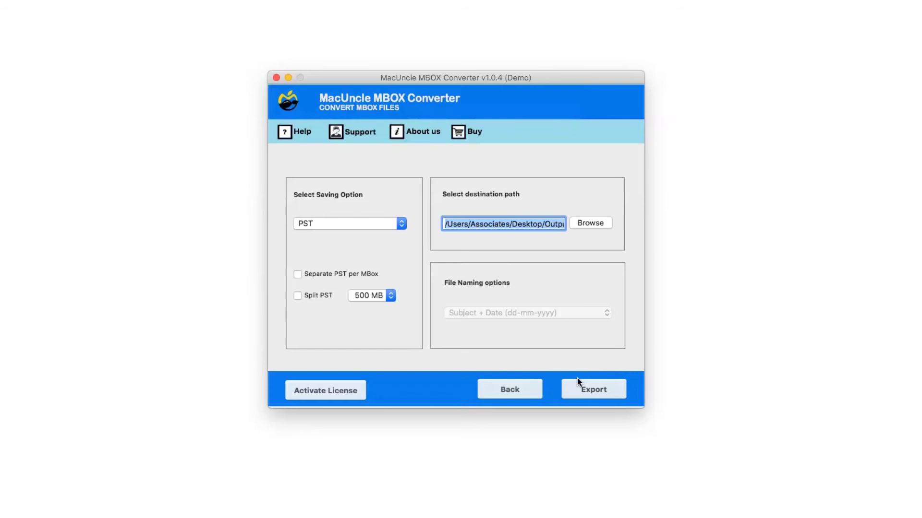
click(402, 224)
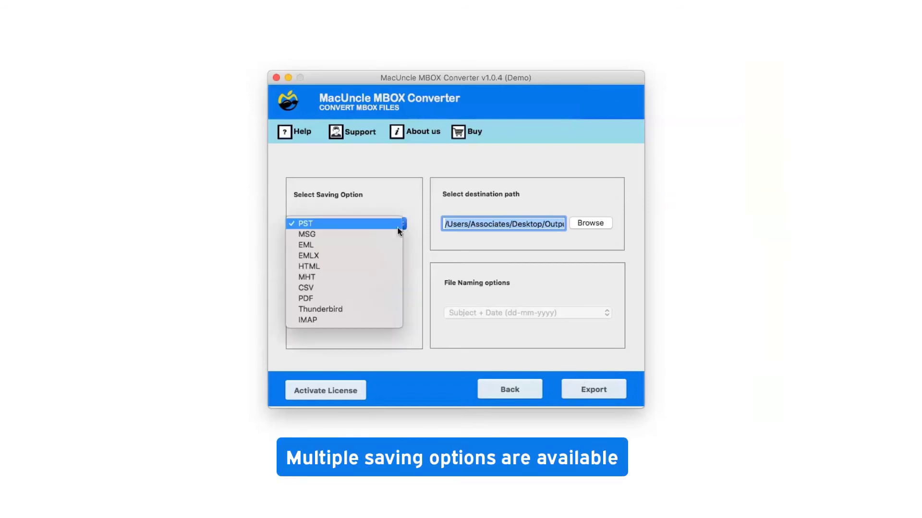
click(374, 319)
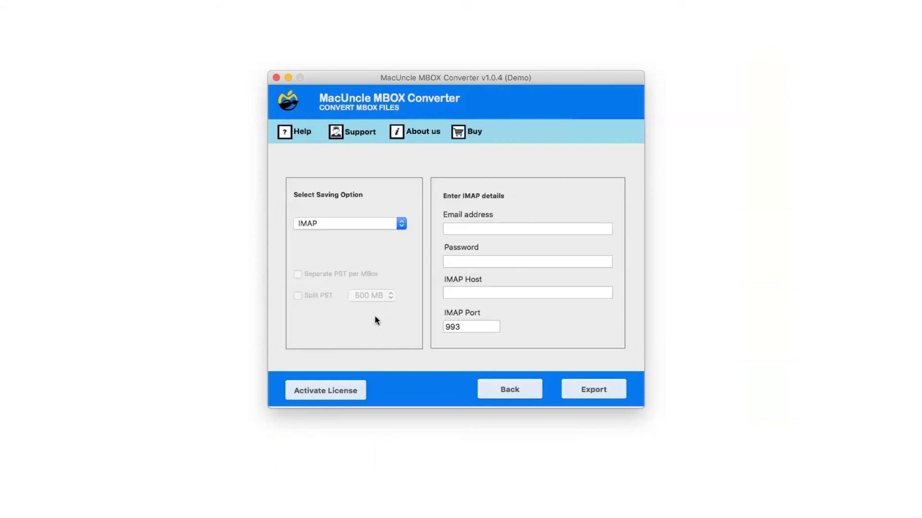
- Enter the Gmail address, app password, host imap.gmail.com, and confirm port 993
click(449, 229)
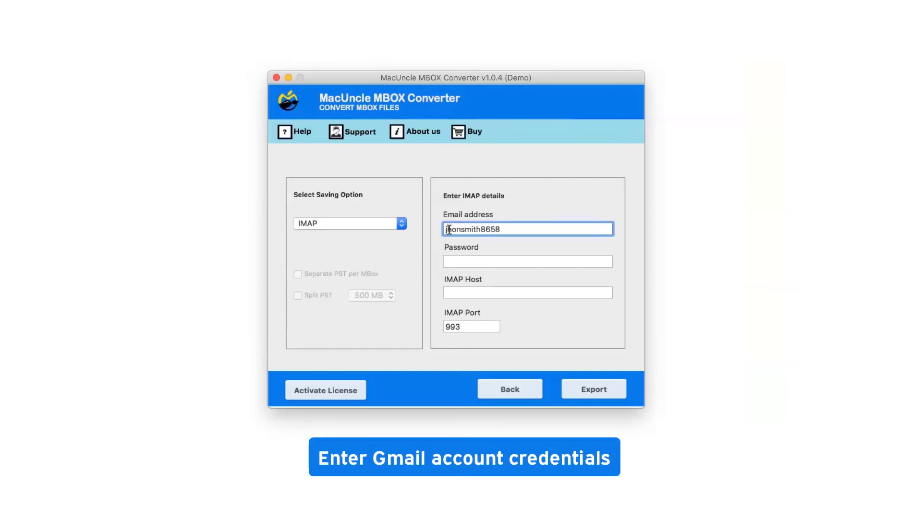
click(451, 261)
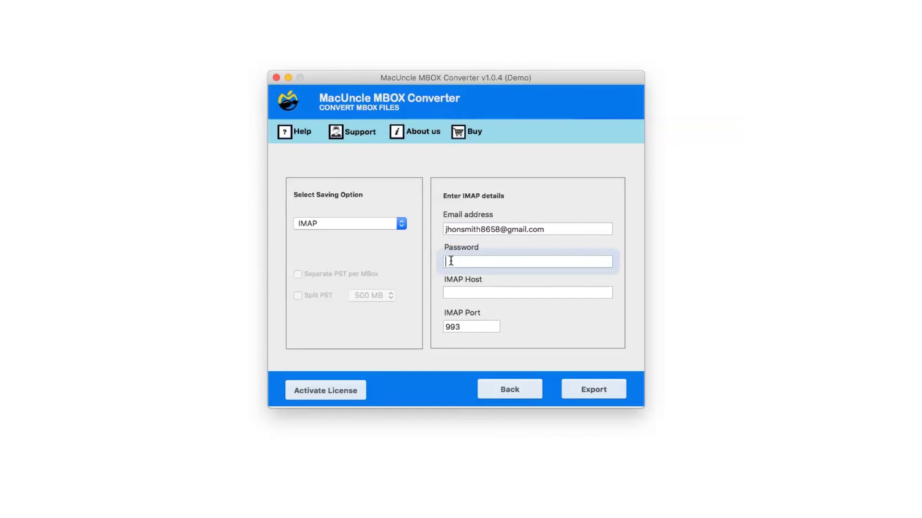
text(●●●●●●●●●●●●)
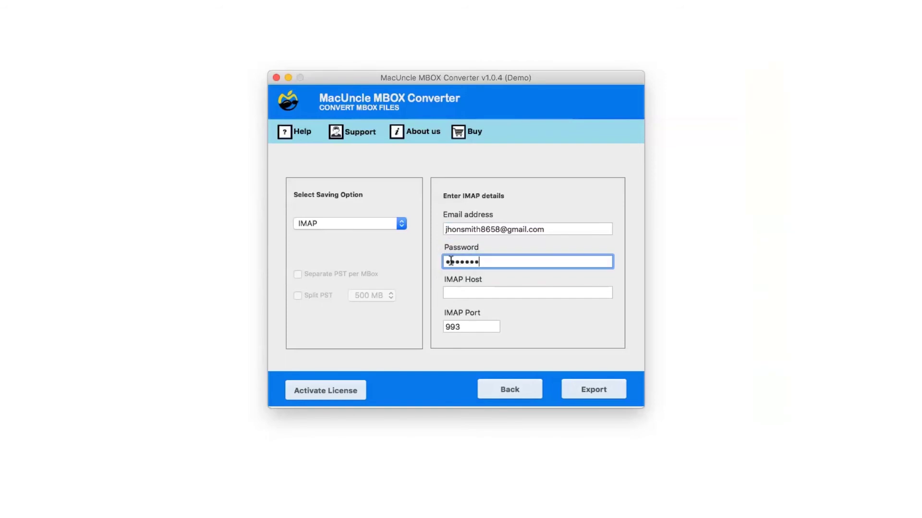
text(●●●●)
click(451, 293)
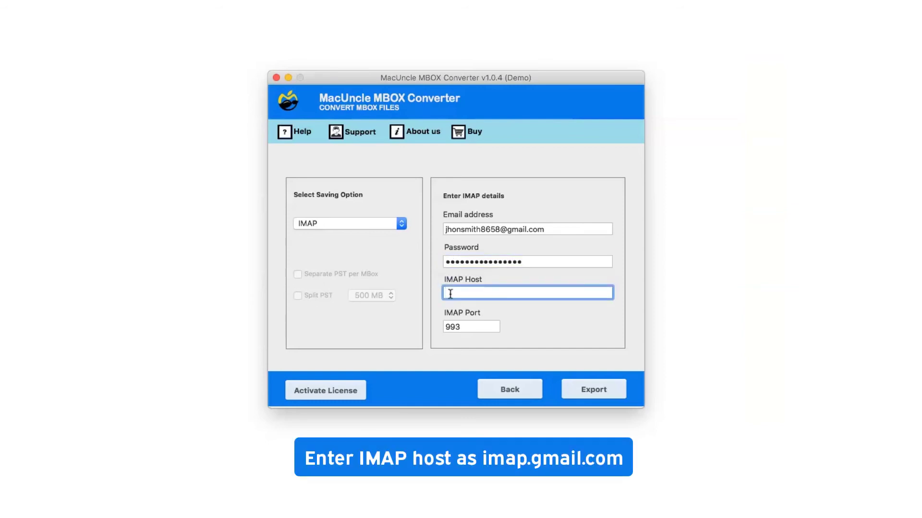
text(imap.gmail.com)
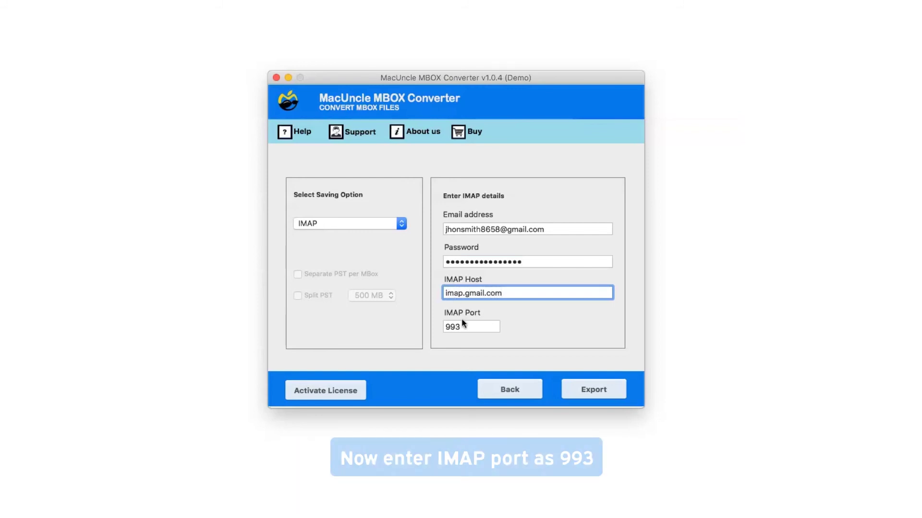
click(464, 326)
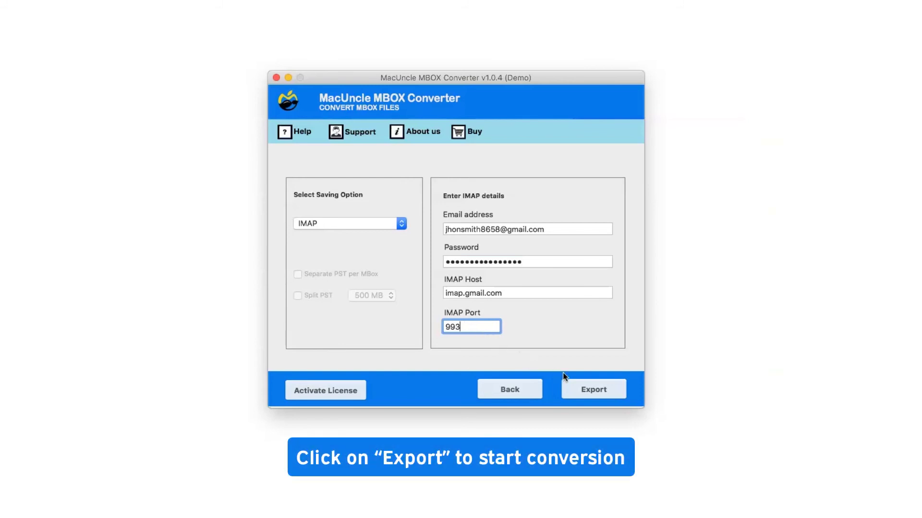
- Export the Inbox and Important mailboxes to Gmail over IMAP and acknowledge completion
click(590, 389)
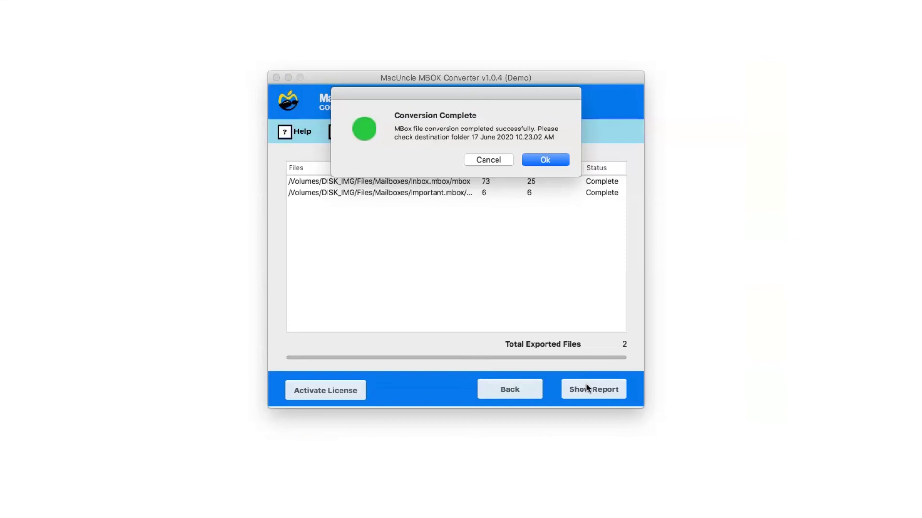
click(560, 160)
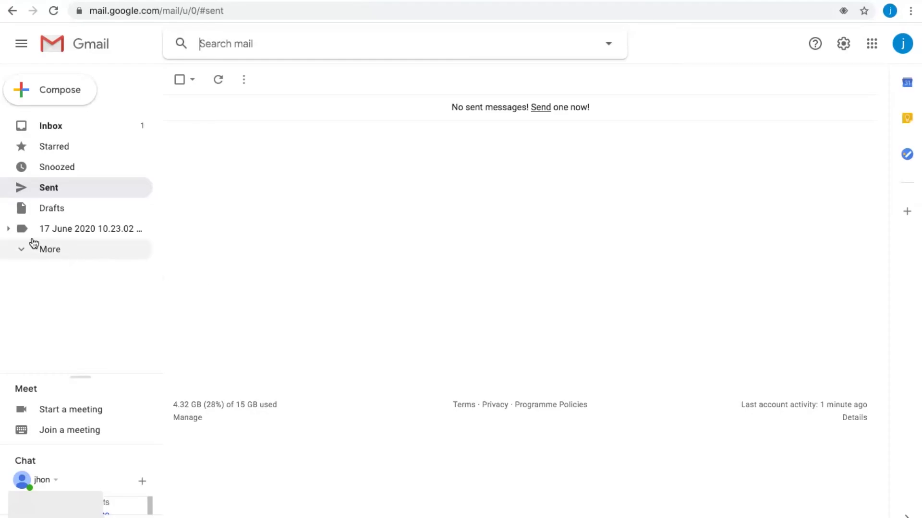
- Expand the '17 June 2020 10.23.02' label and open Inbox.mbox/mbox to view 24 emails
click(10, 230)
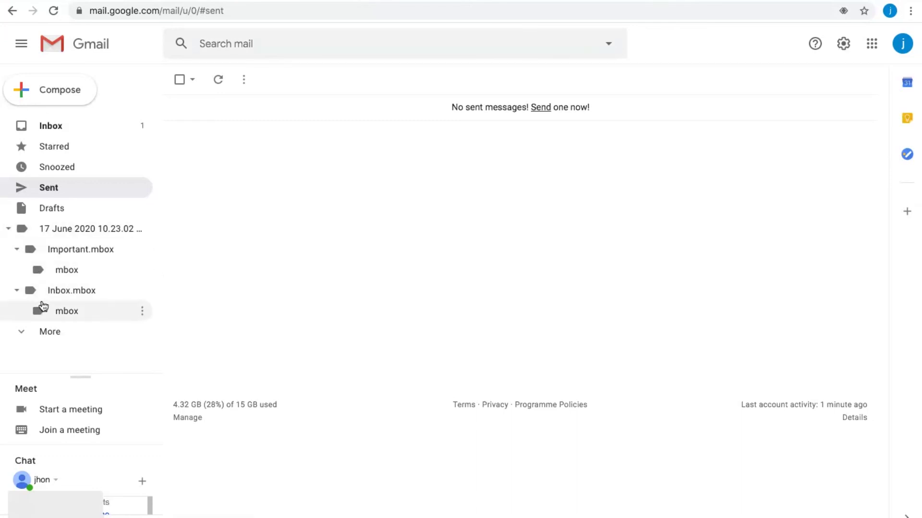
click(85, 314)
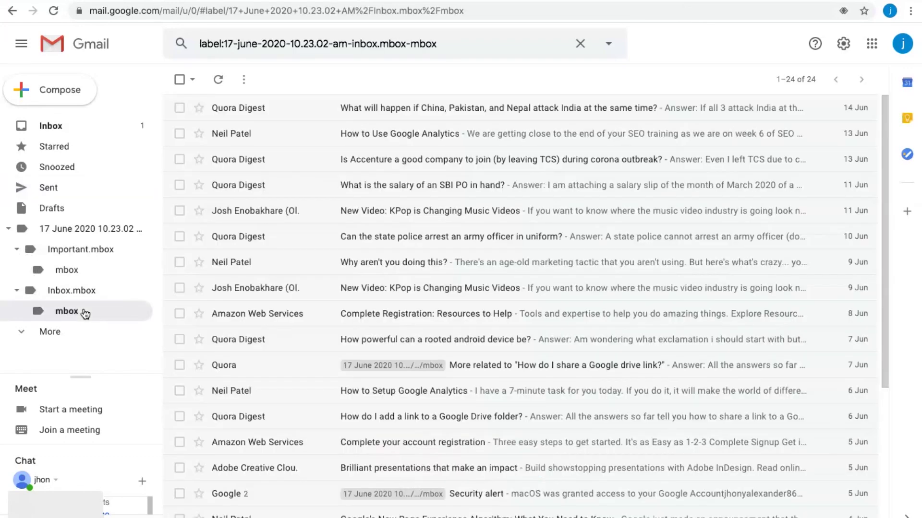